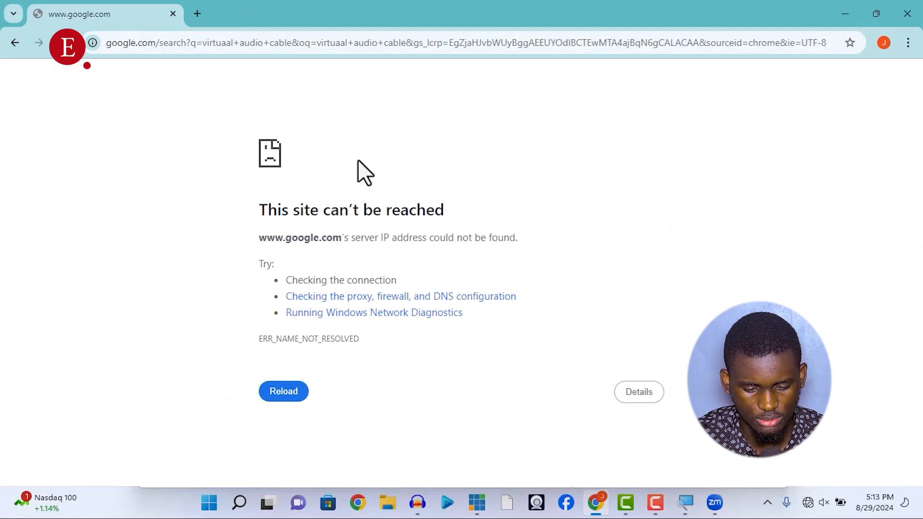
Reload the failed search, correct its spelling to "virtual audio cable", and open the VB-Audio Virtual Apps result.
left_click(283, 391)
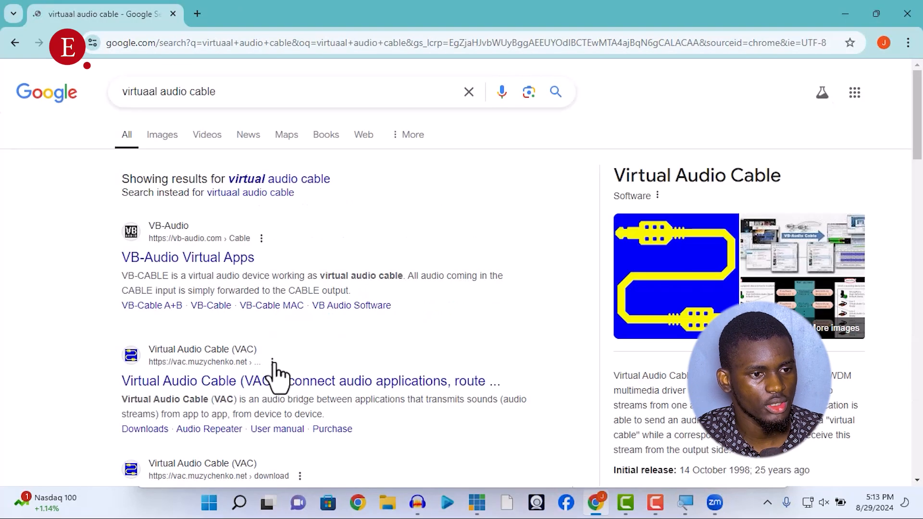
left_click(286, 180)
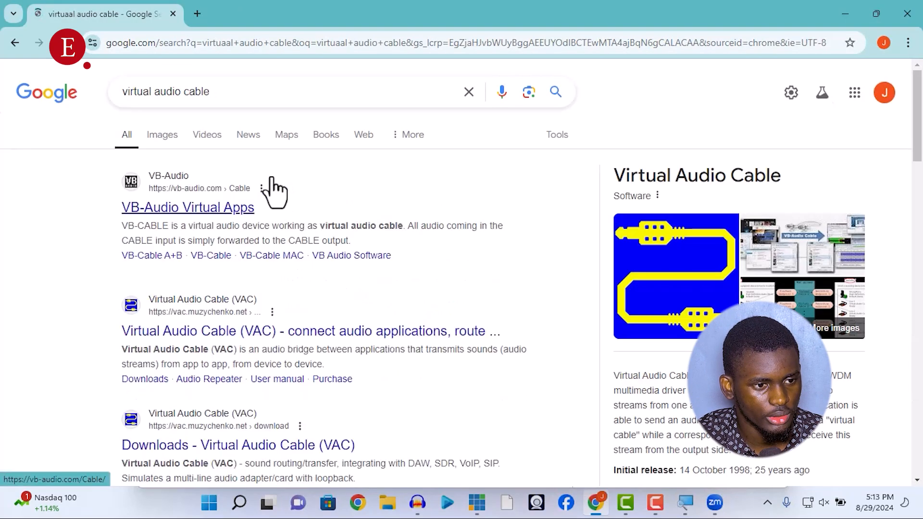
left_click(194, 212)
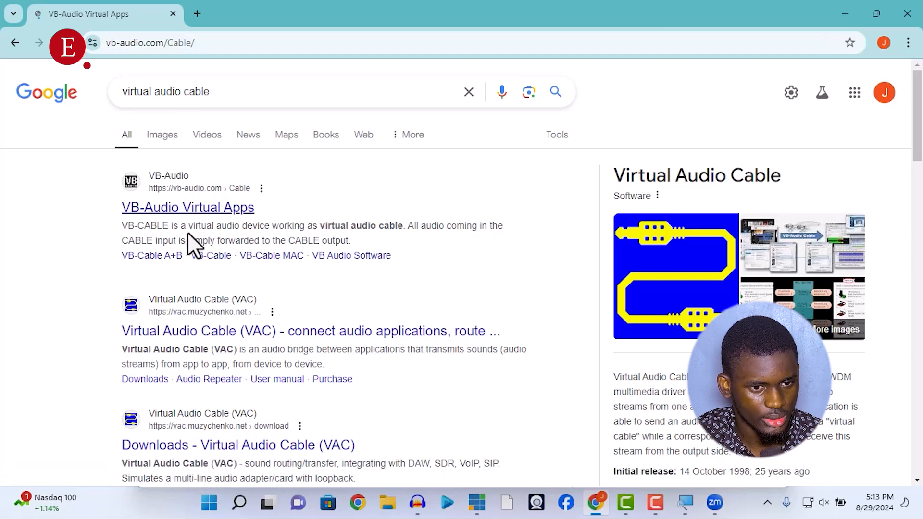
Download the Windows driver package VBCABLE_Driver_Pack43.zip and show the downloaded file in its folder.
scroll(255, 266, "down", 7)
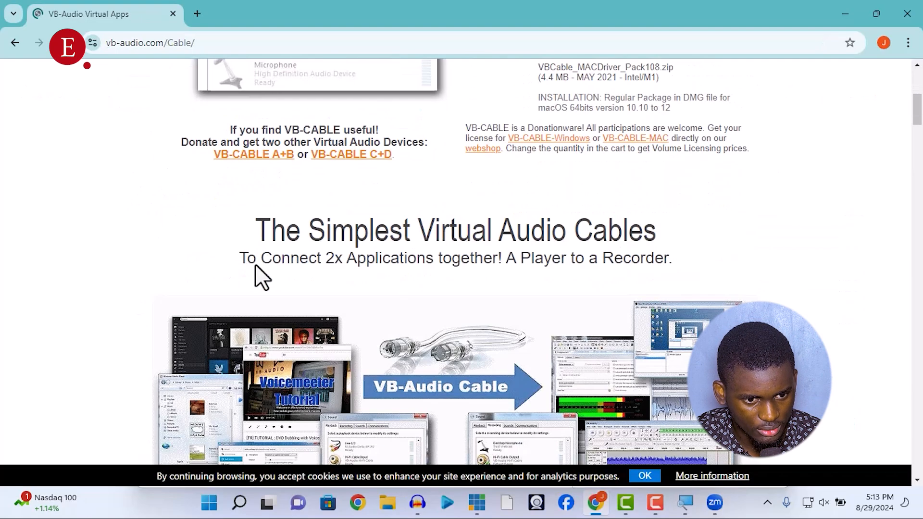
scroll(258, 275, "up", 6)
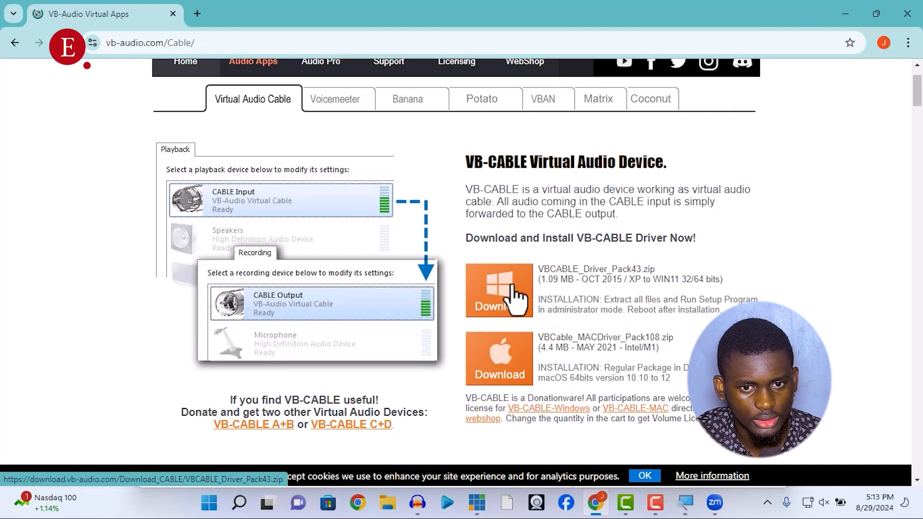
left_click(477, 312)
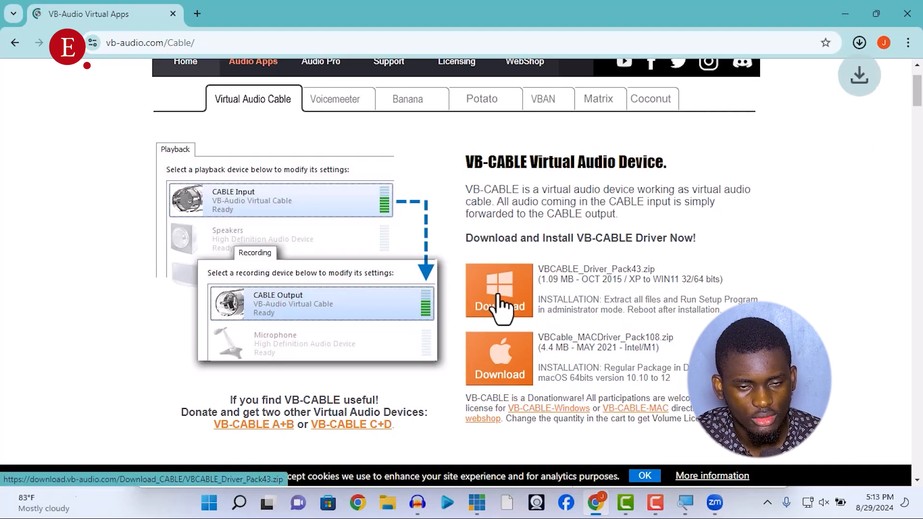
left_click(860, 43)
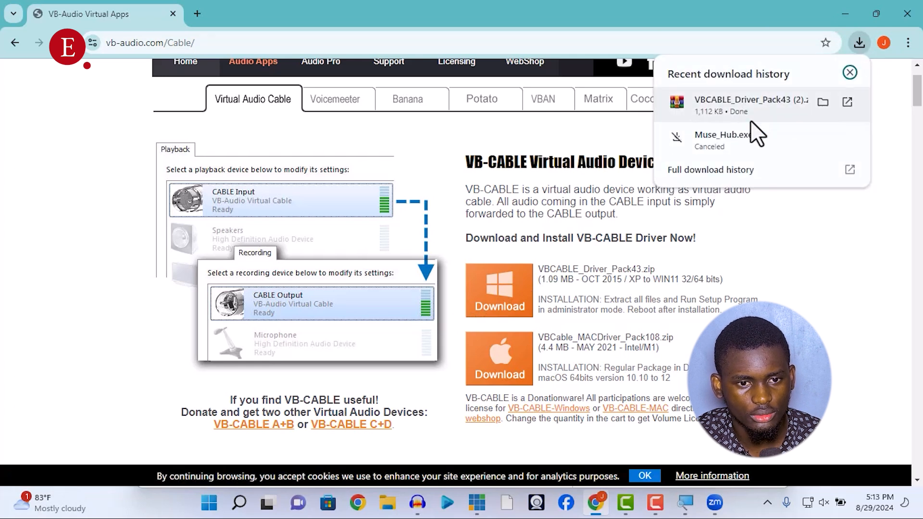
left_click(822, 102)
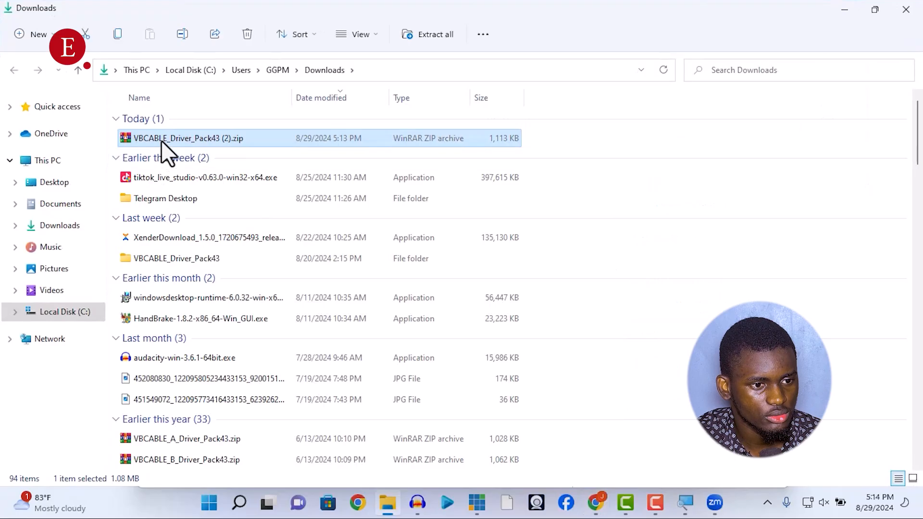
Extract the downloaded VB-CABLE archive into its own folder, VBCABLE_Driver_Pack43 (2).
right_click(186, 142)
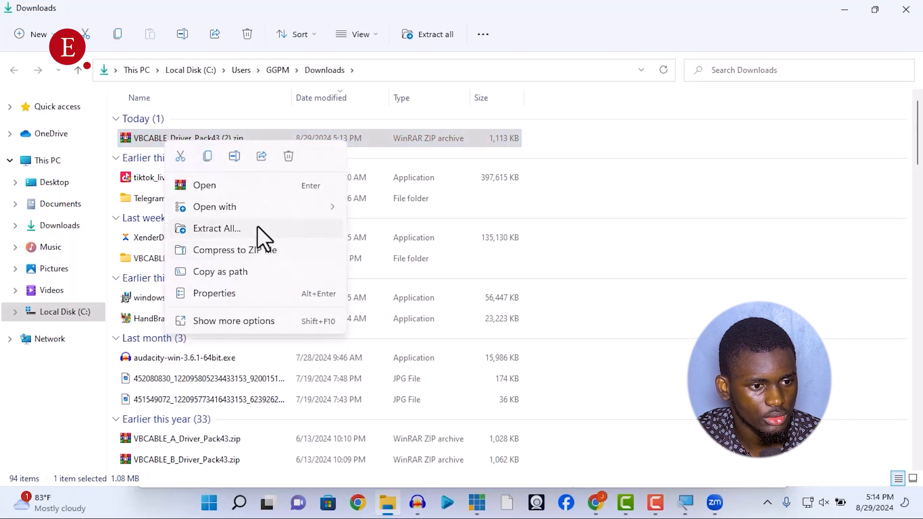
left_click(238, 319)
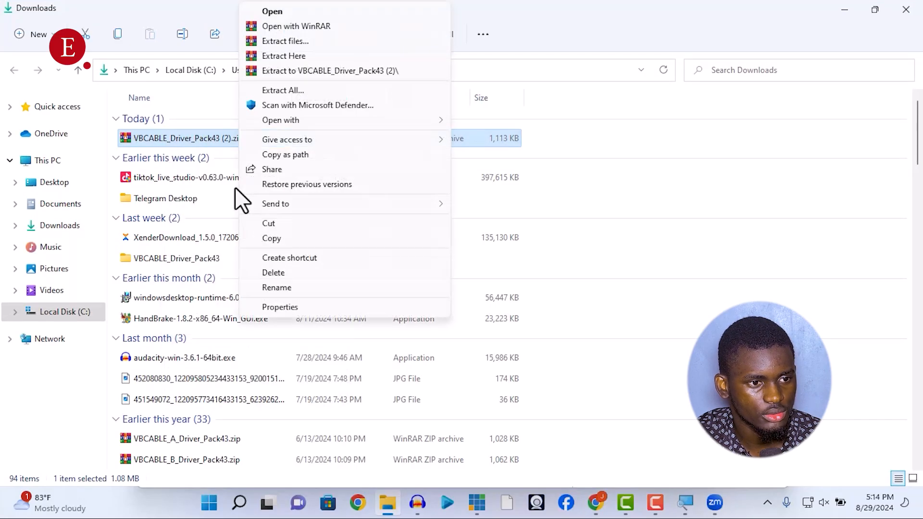
left_click(307, 71)
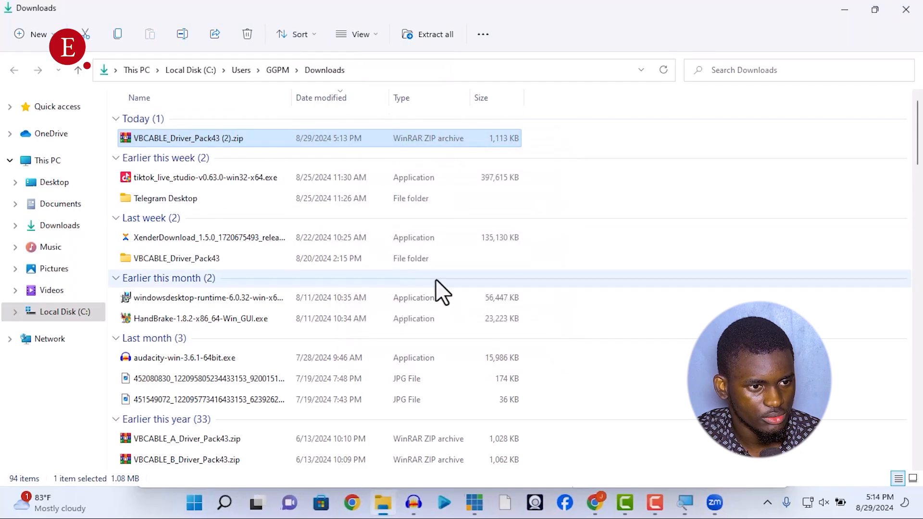
Run VBCABLE_Setup_x64.exe from the extracted folder as administrator, and close the installer without removing the driver.
left_click(198, 163)
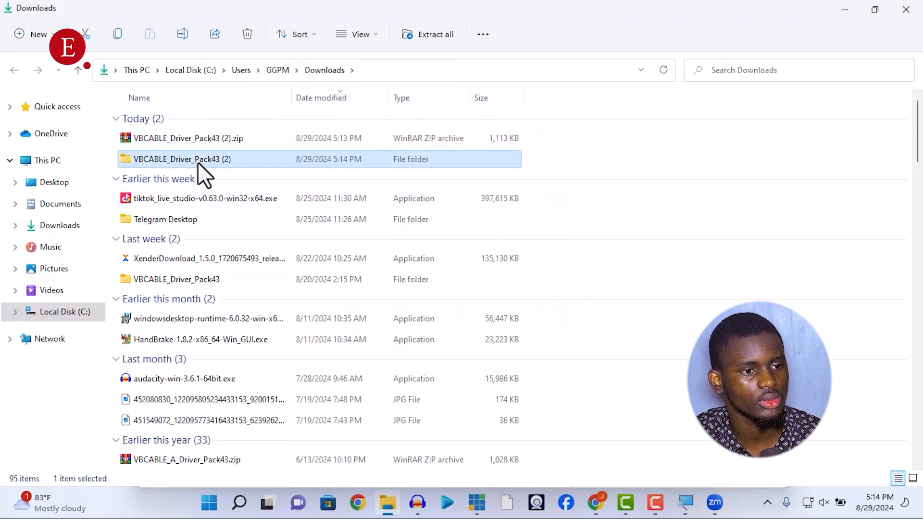
double_click(198, 163)
scroll(187, 182, "down", 3)
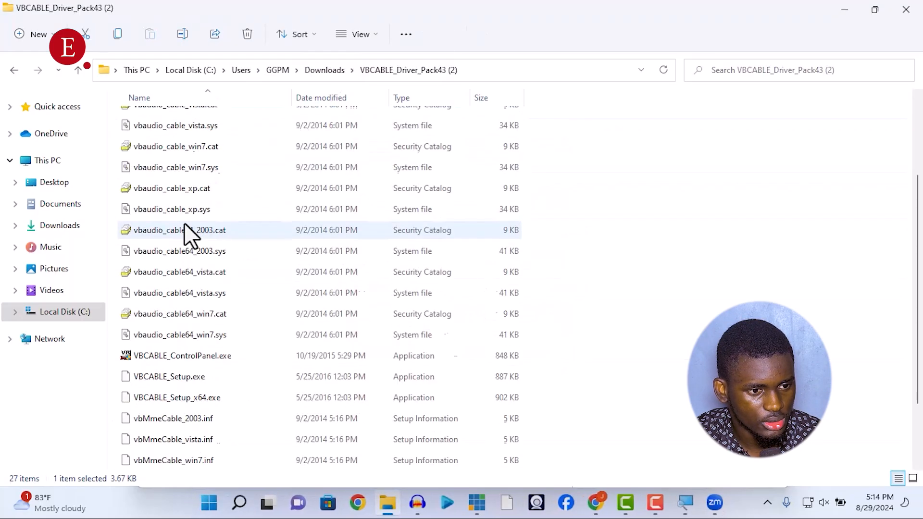
left_click(189, 313)
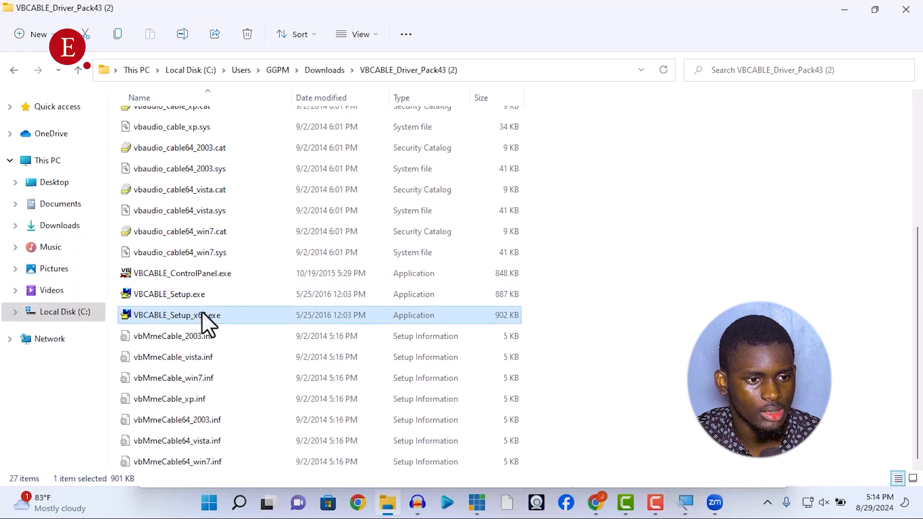
right_click(203, 312)
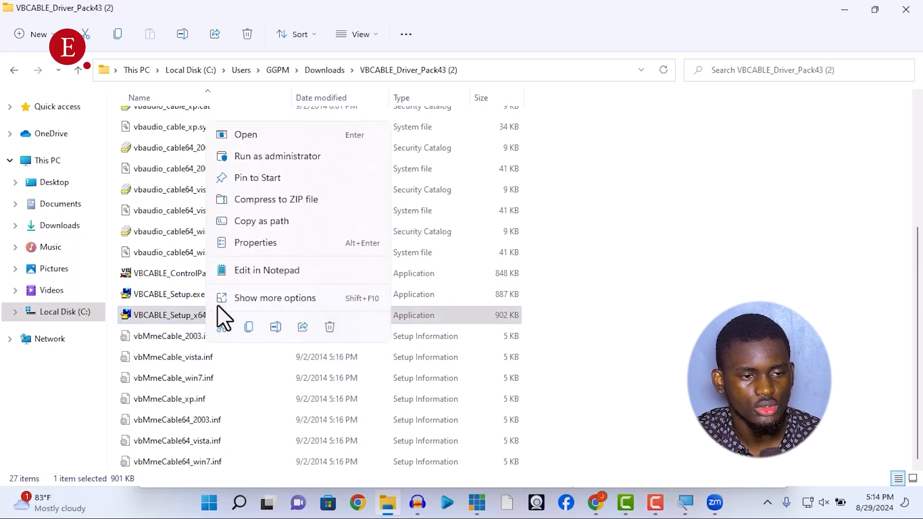
left_click(266, 160)
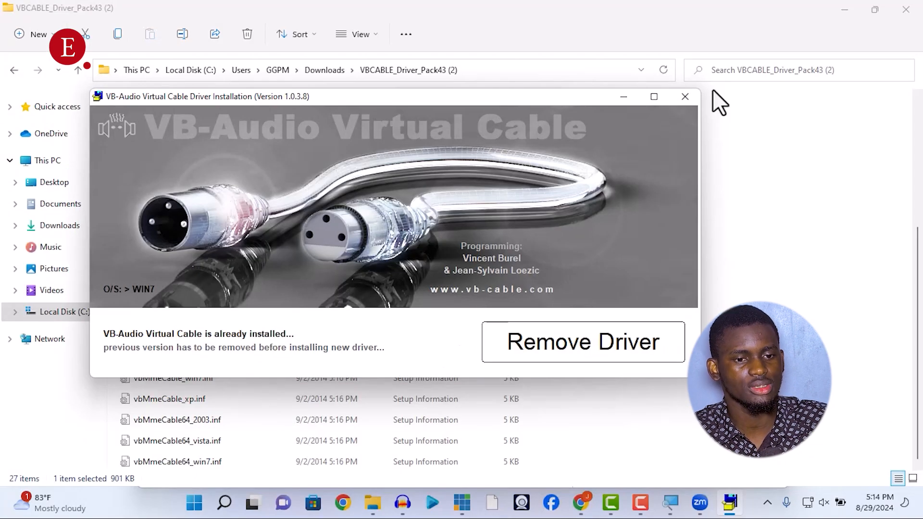
left_click(685, 96)
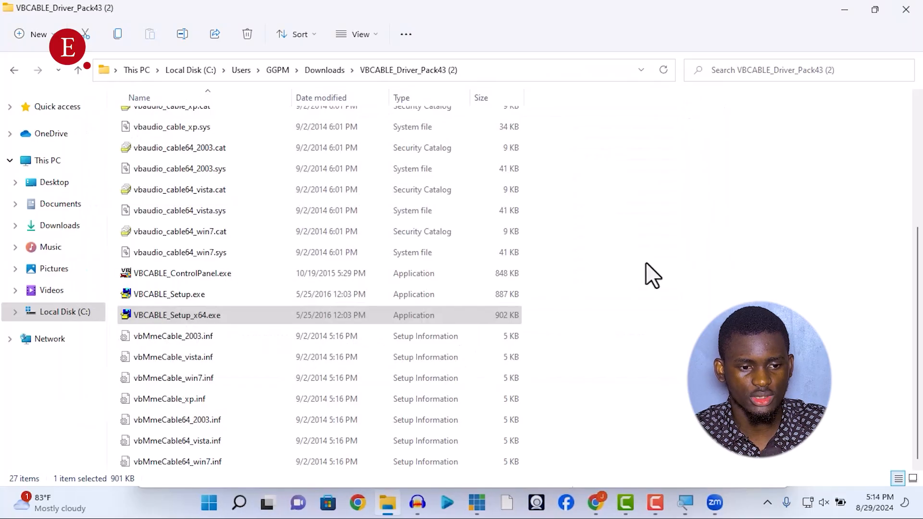
Switch to vMix, add the HP HD Camera as a camera input, and fade it to the live output.
left_click(478, 503)
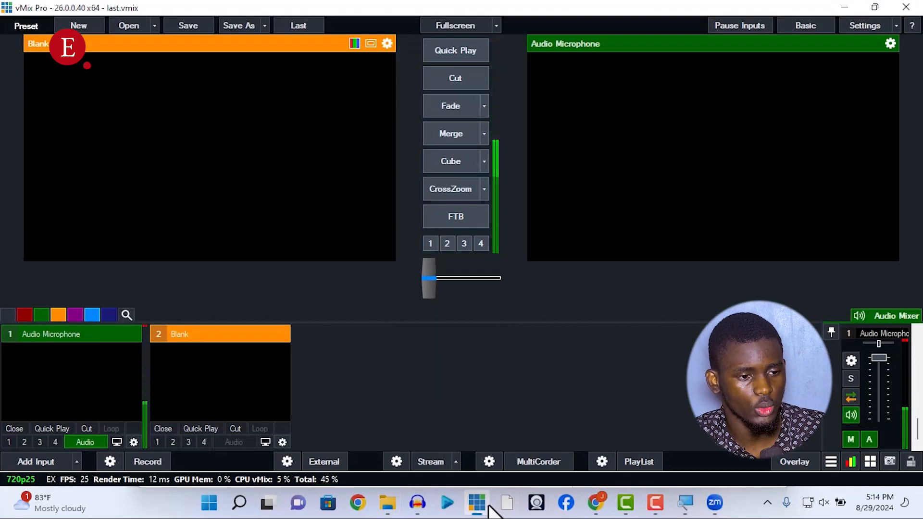
left_click(53, 464)
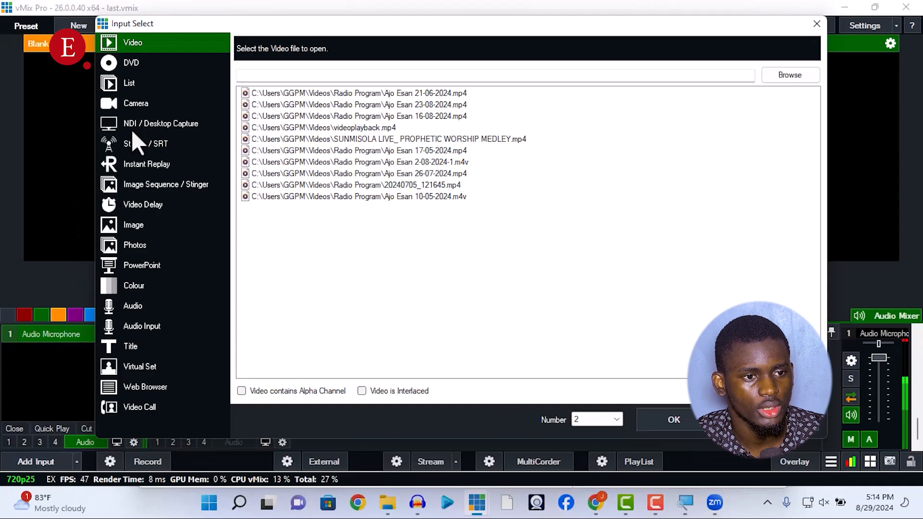
left_click(145, 99)
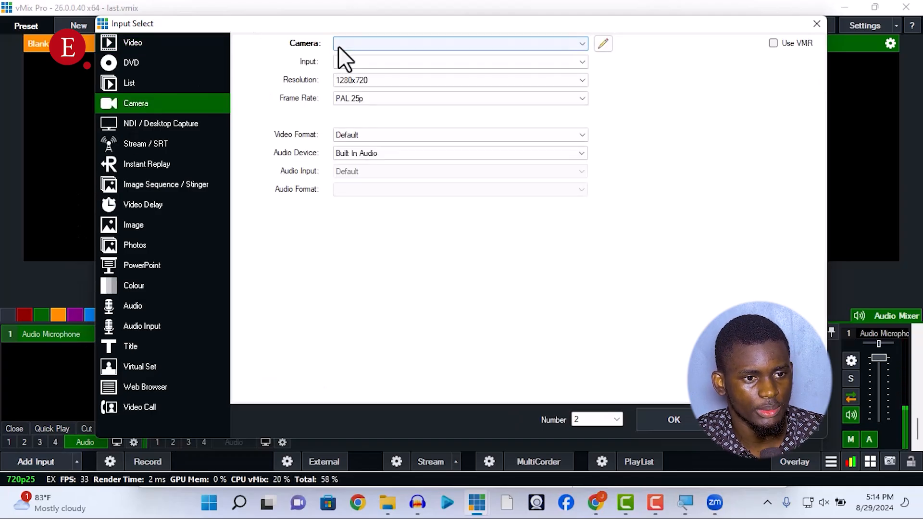
left_click(342, 45)
left_click(350, 68)
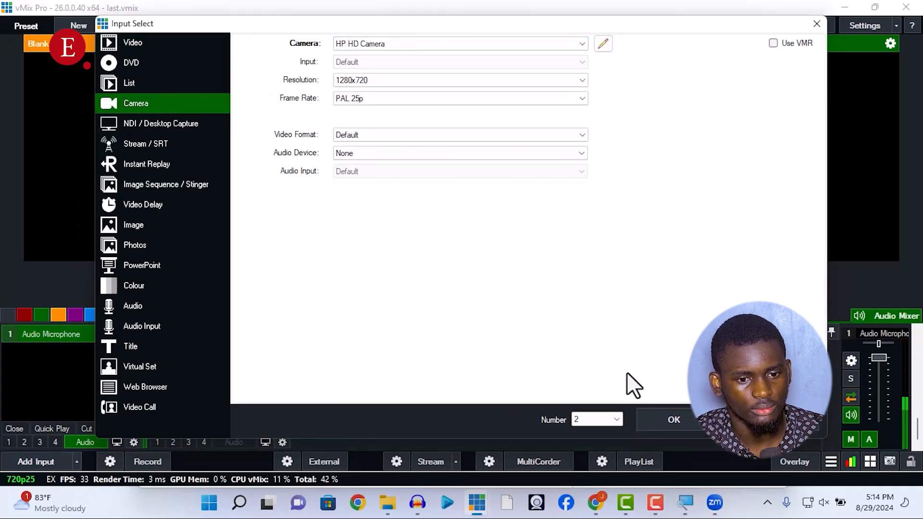
left_click(671, 420)
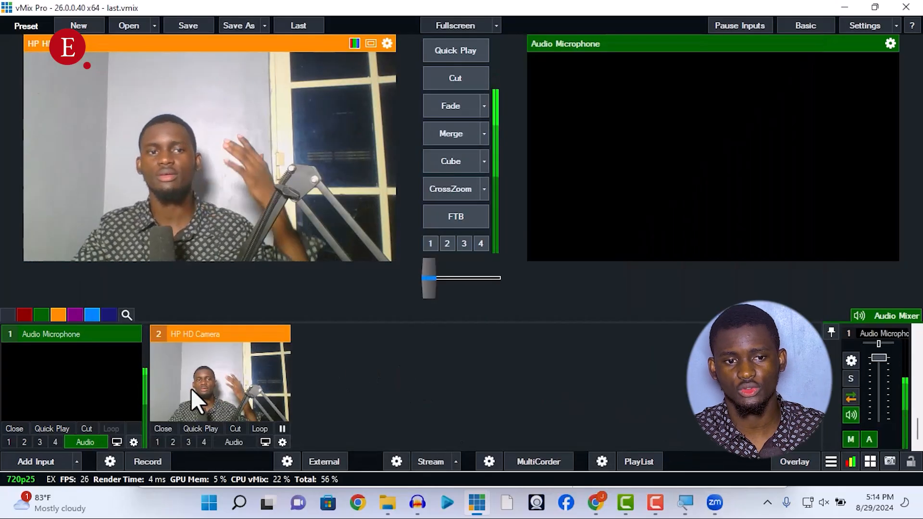
left_click(455, 105)
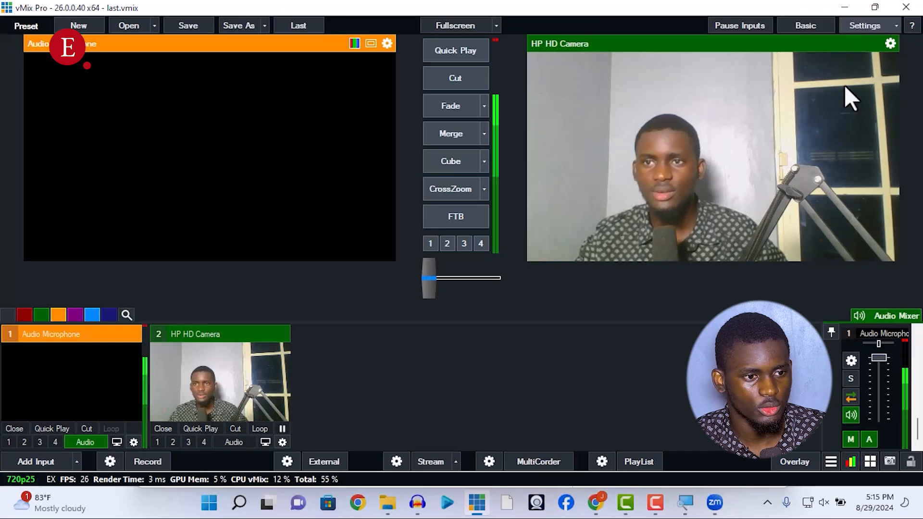
In the audio output settings, assign bus A to CABLE Input (VB-Audio Virtual Cable) and save the settings.
left_click(859, 27)
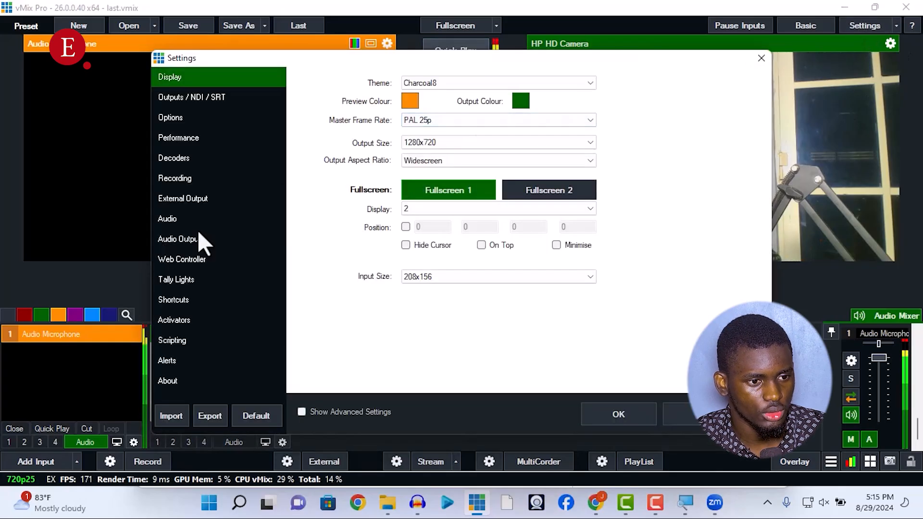
left_click(185, 244)
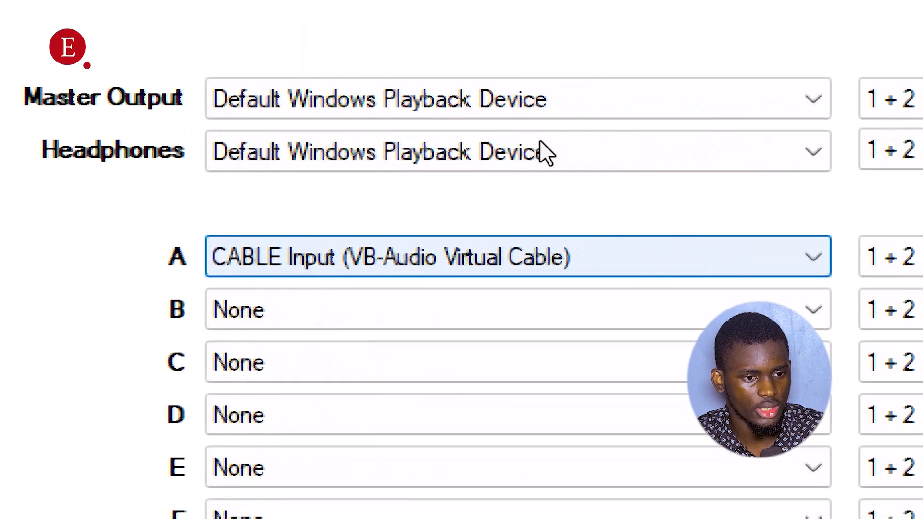
key("alt+Down")
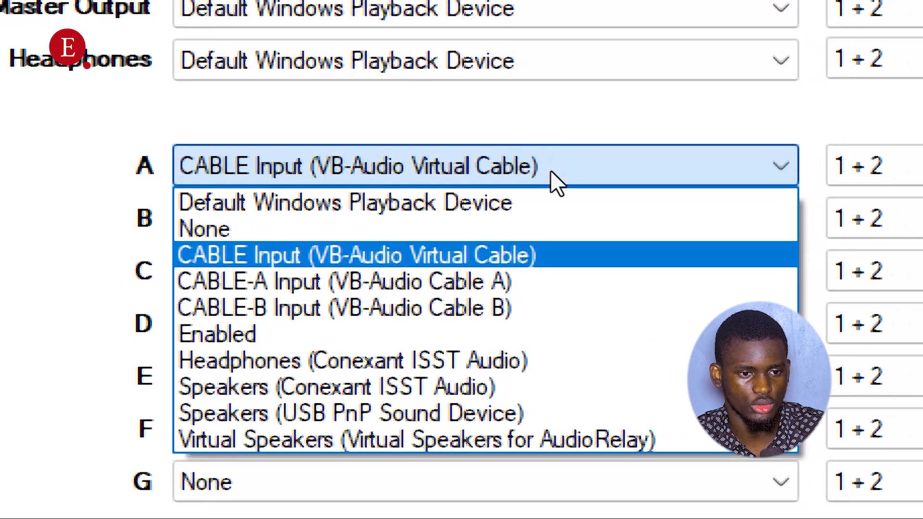
key("Down")
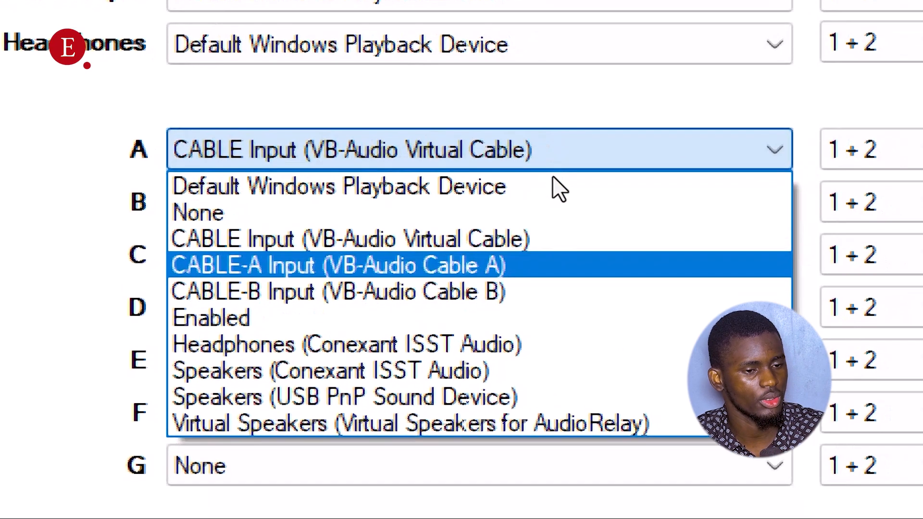
key("Down")
key("Up")
key("Down")
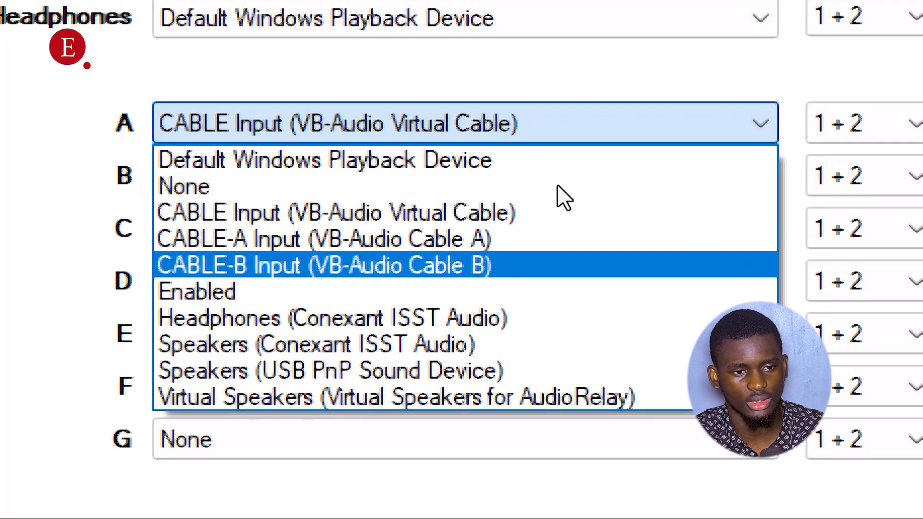
key("Up")
key("Up")
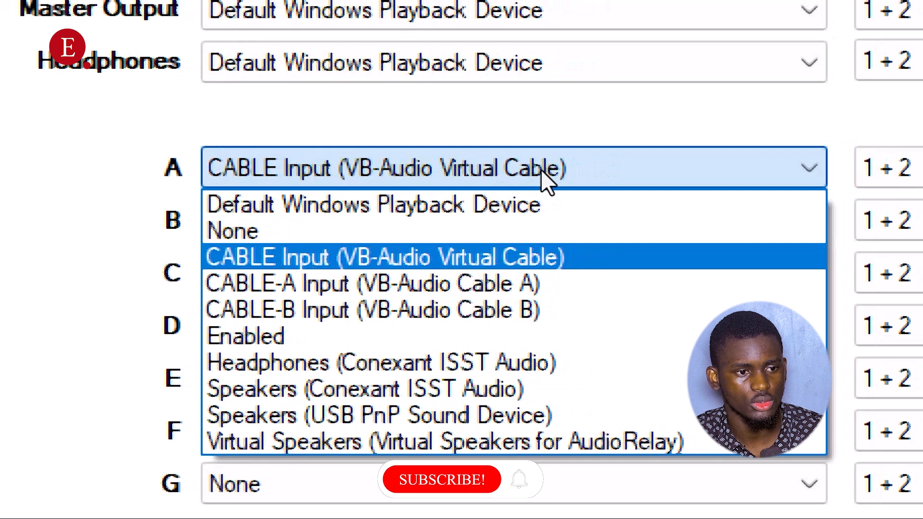
left_click(541, 169)
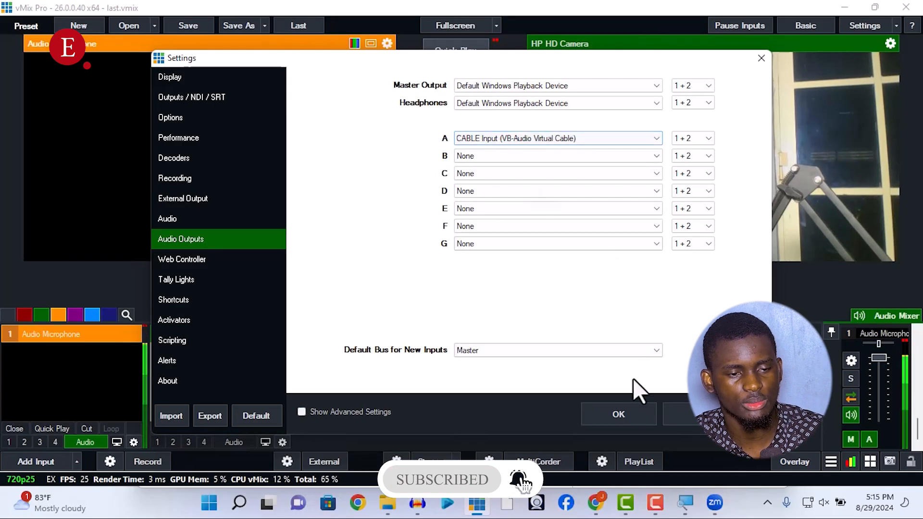
left_click(619, 414)
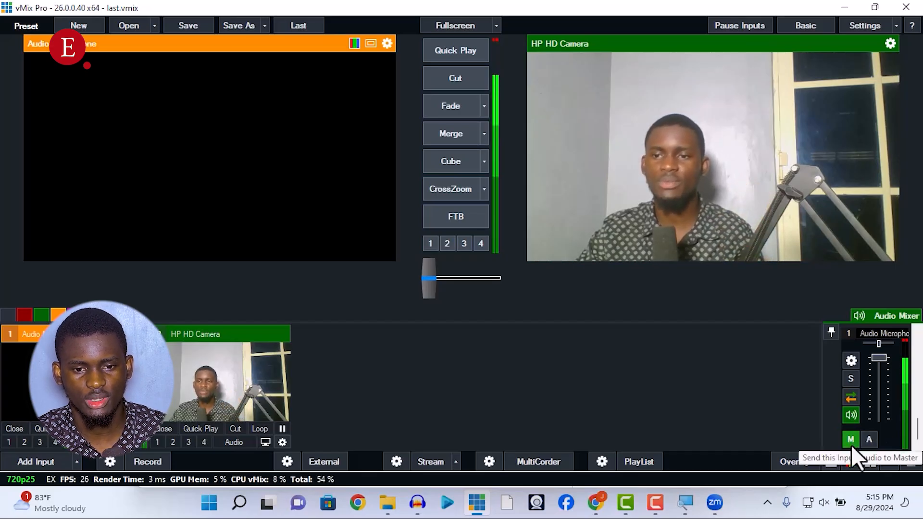
Send the Audio Microphone input to bus A in the audio mixer.
scroll(851, 445, "up", 5)
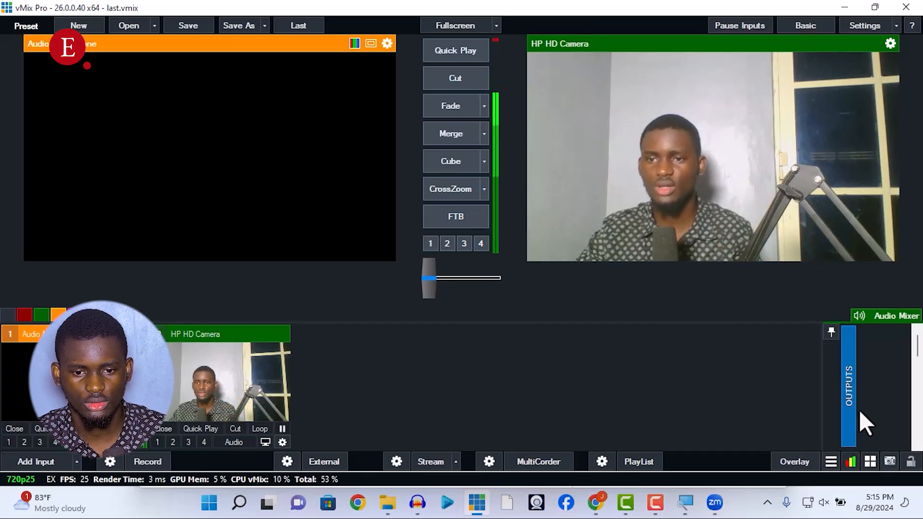
scroll(912, 404, "down", 2)
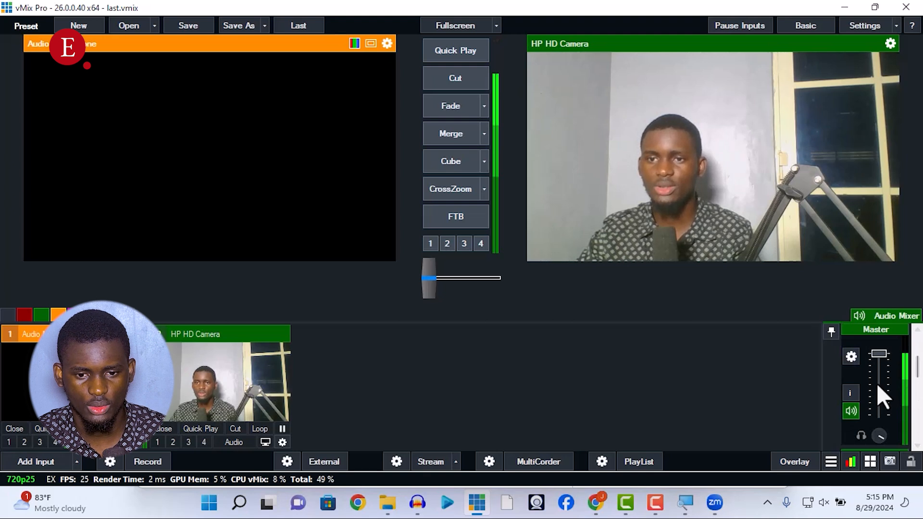
left_click_drag(917, 366, 919, 438)
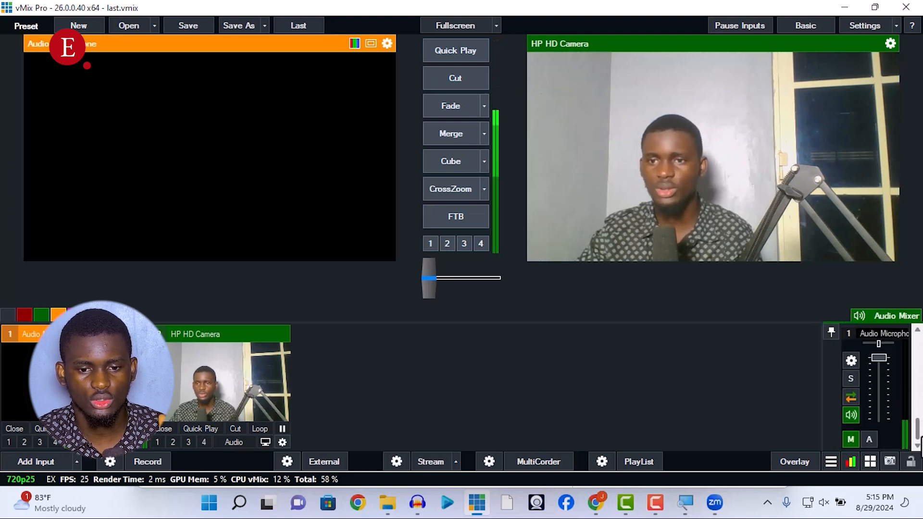
left_click(872, 437)
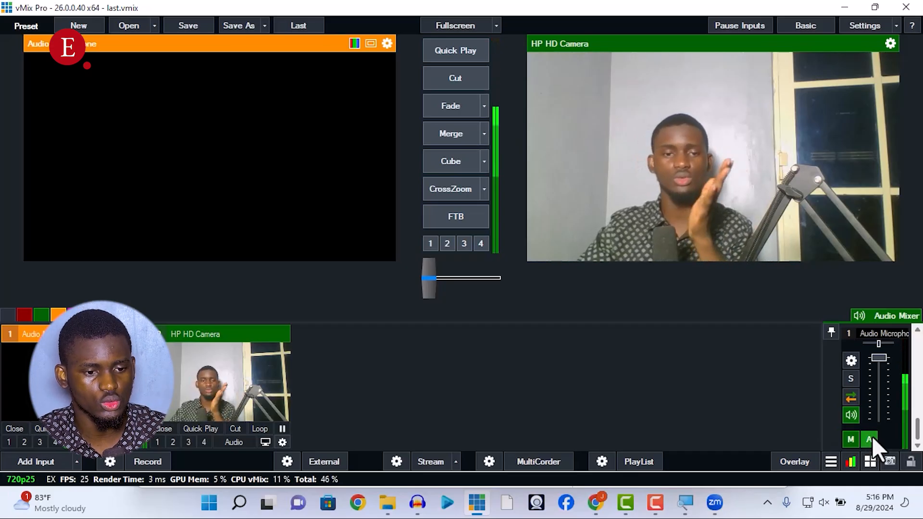
Switch to Audacity and set the recording device to CABLE Output of the VB-Audio Virtual Cable.
left_click(416, 502)
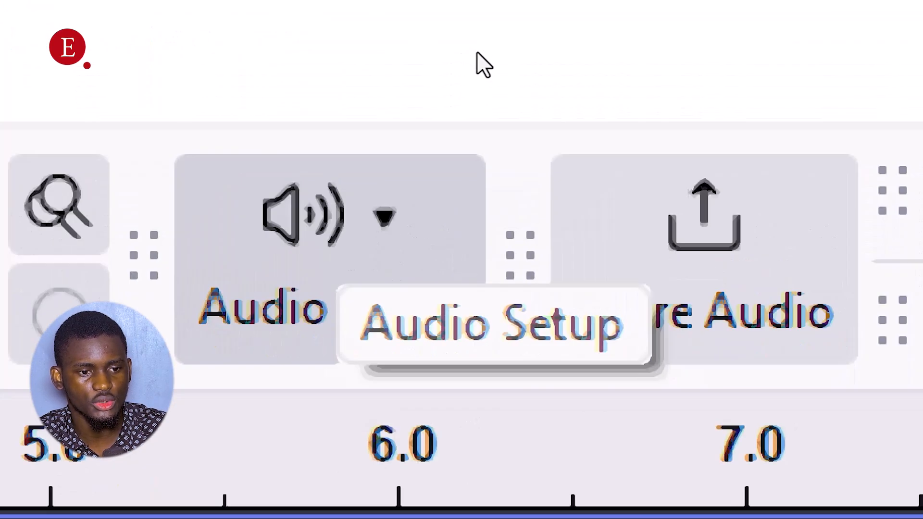
left_click(337, 269)
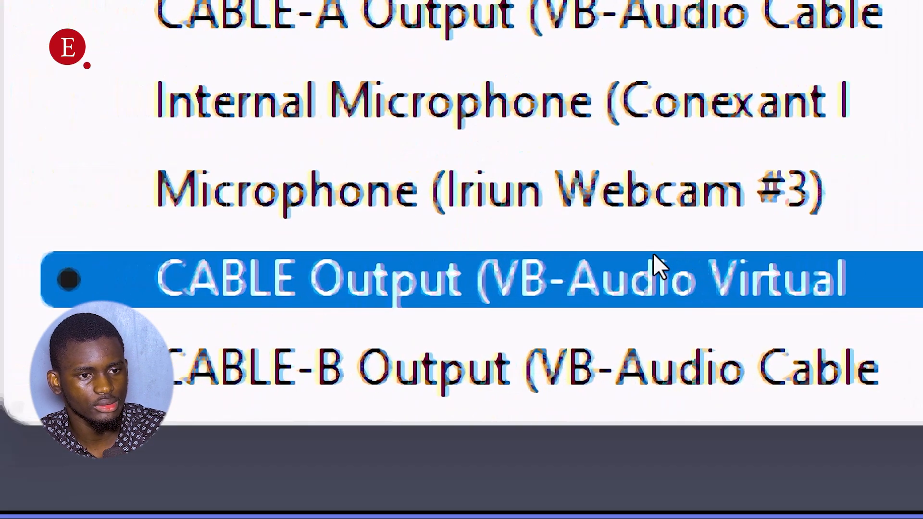
left_click(654, 255)
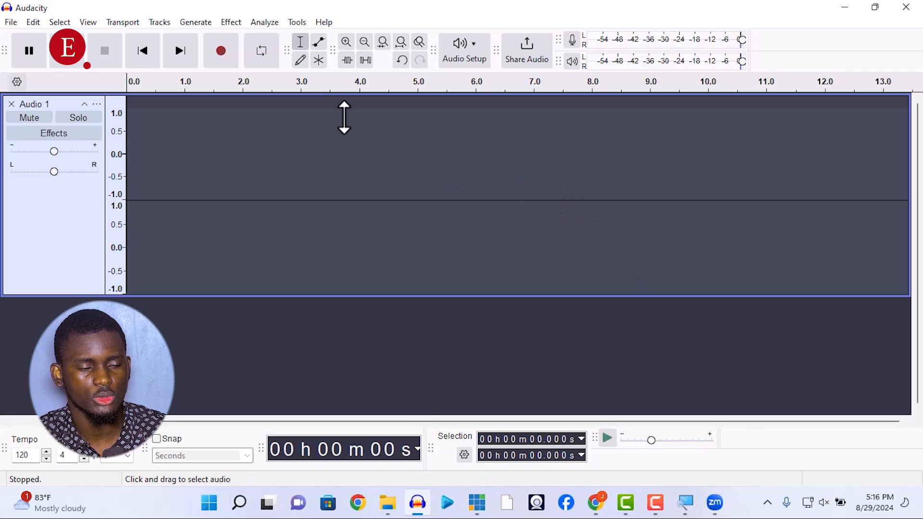
Record a test take of about 10 seconds on the Audio 1 track, stop it and delete the recorded audio.
key("r")
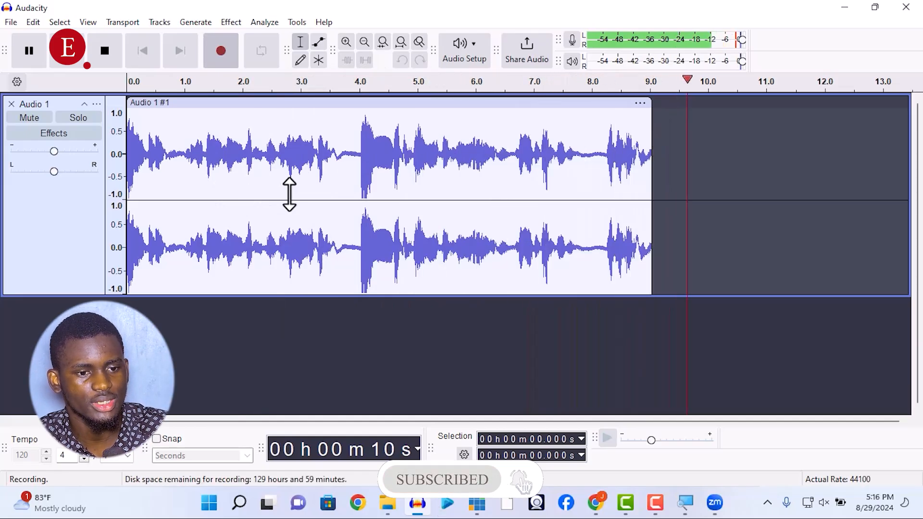
key("space")
key("ctrl+a")
key("Delete")
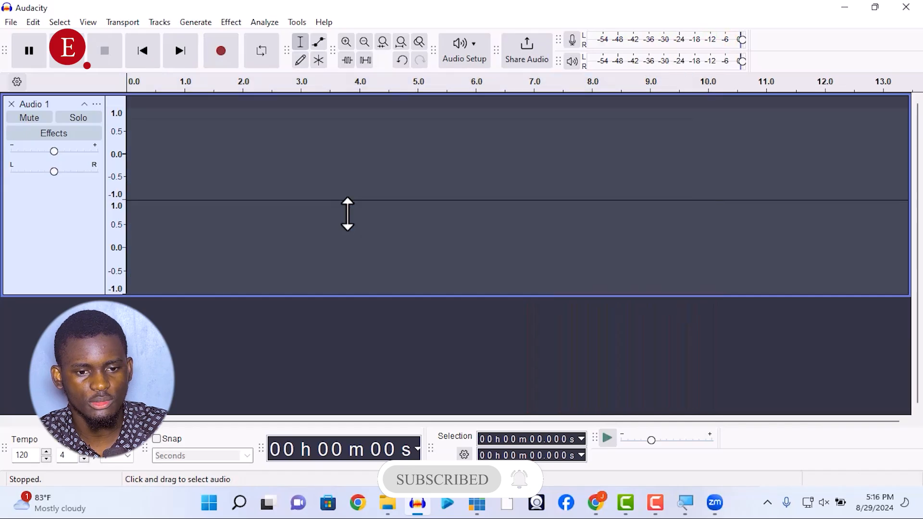
Switch to vMix and add the Denoiser plugin to the Audio Microphone input, with its editor open.
left_click(485, 514)
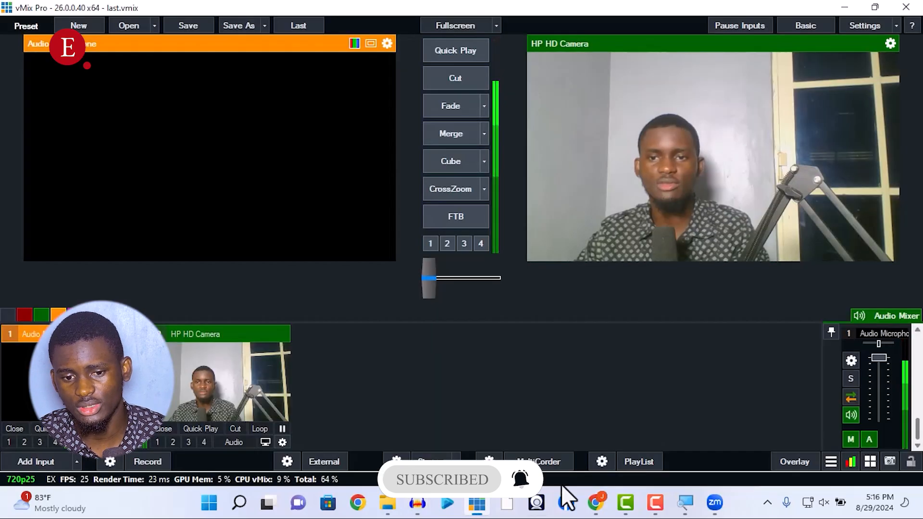
left_click(849, 364)
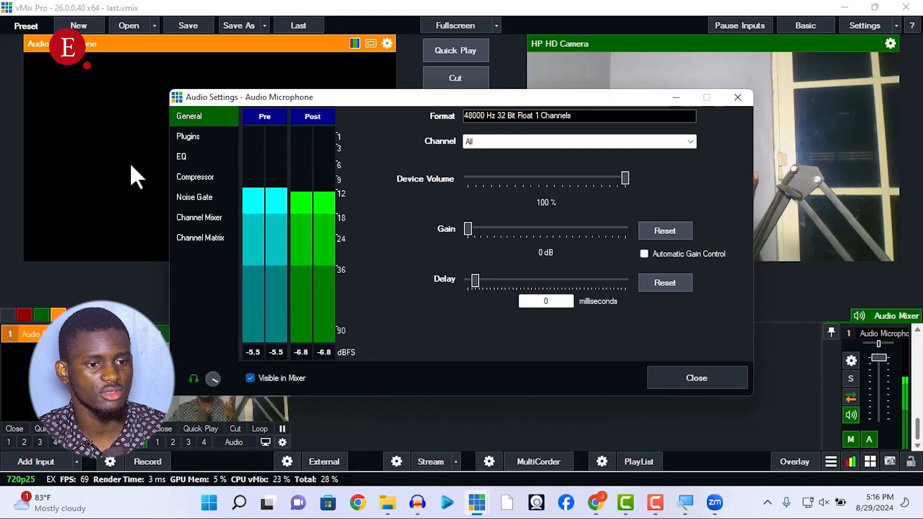
left_click(187, 137)
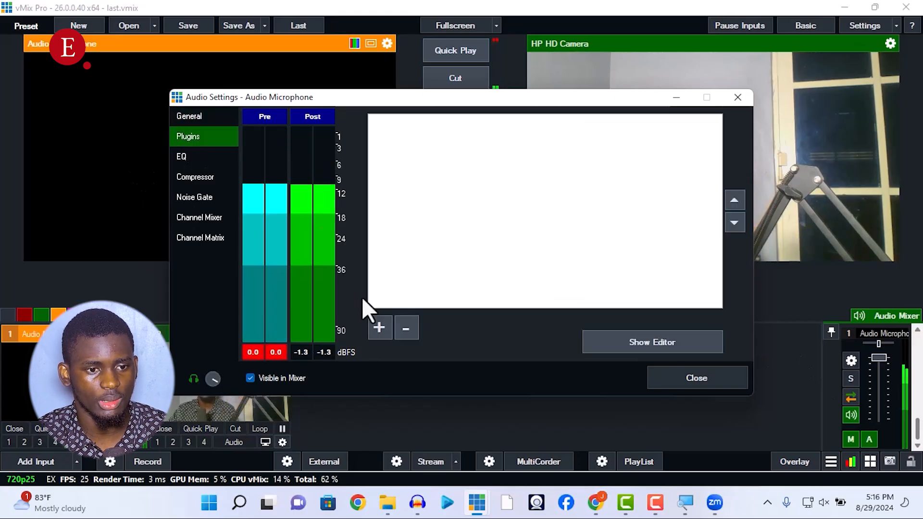
left_click(381, 329)
left_click(449, 227)
left_click(440, 233)
left_click(466, 287)
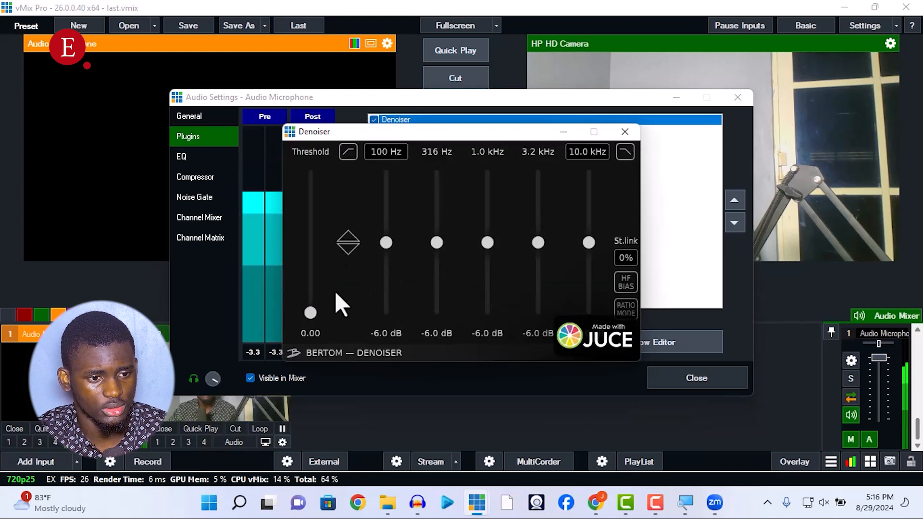
Set the Denoiser threshold to 0.50, and close the plugin editor and the microphone's audio settings.
left_click_drag(311, 312, 311, 243)
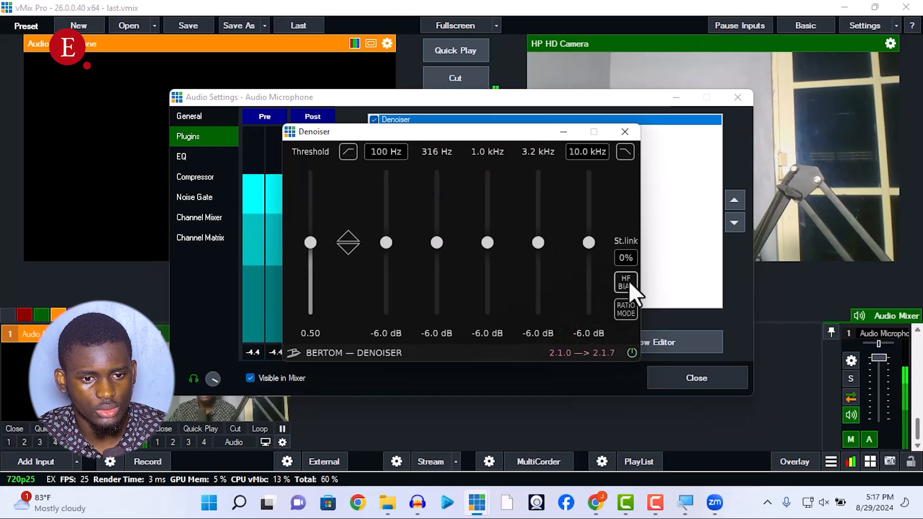
left_click(706, 217)
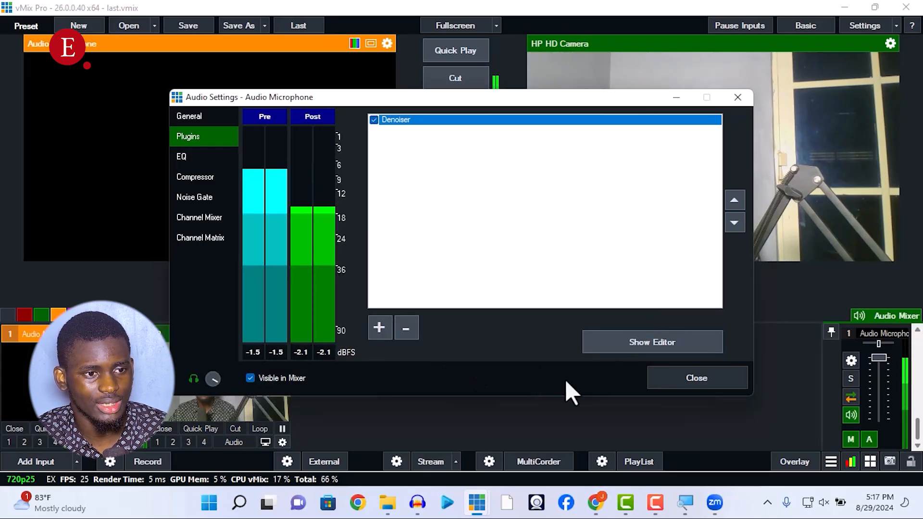
left_click(229, 117)
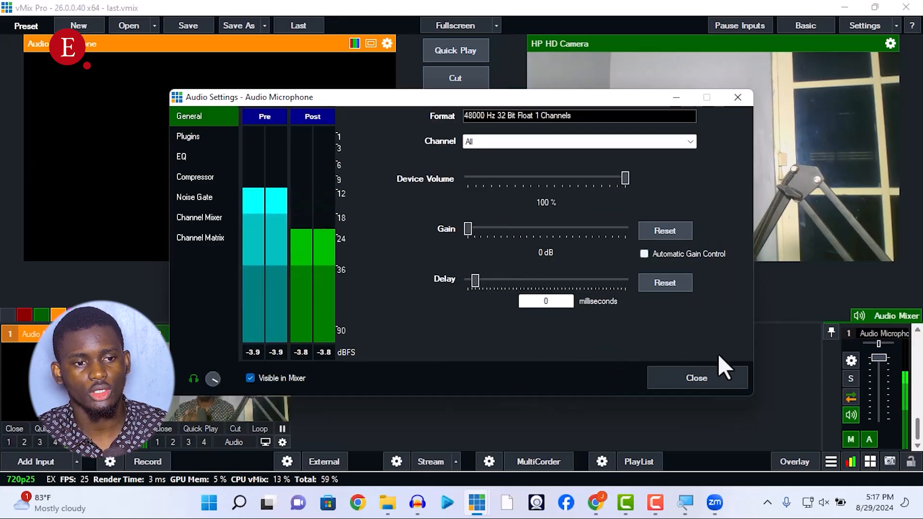
left_click(718, 372)
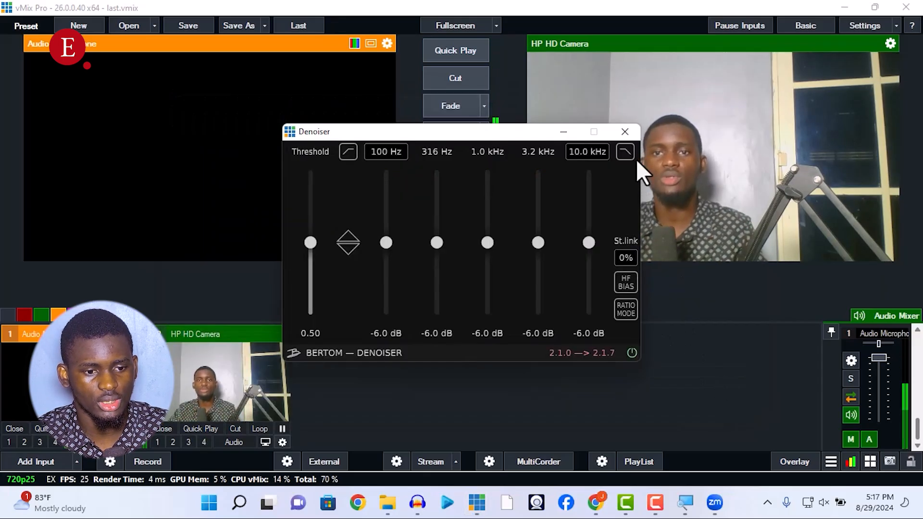
left_click(628, 135)
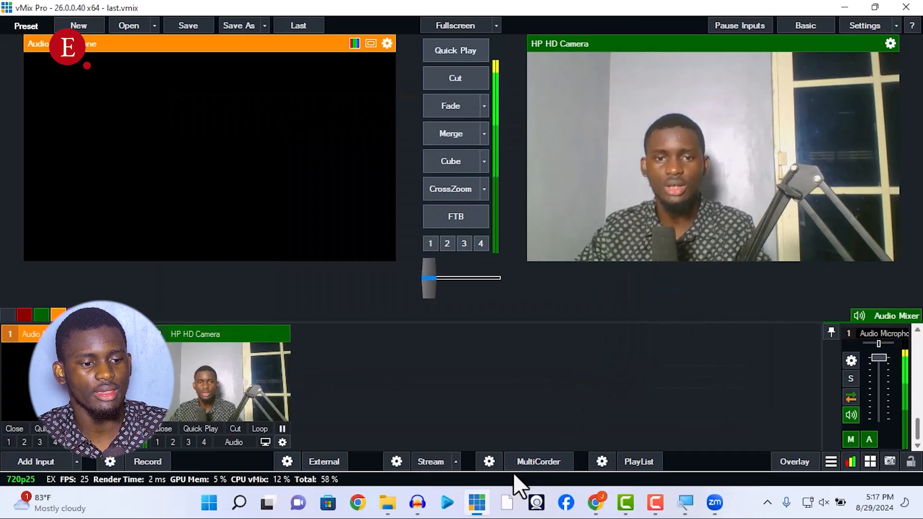
Switch to Audacity and start recording the denoised microphone audio on the Audio 1 track.
left_click(418, 502)
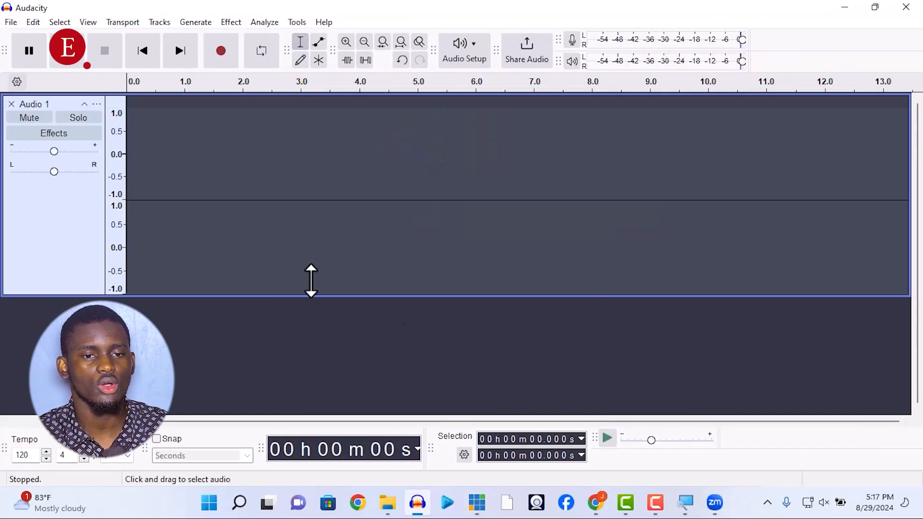
key("r")
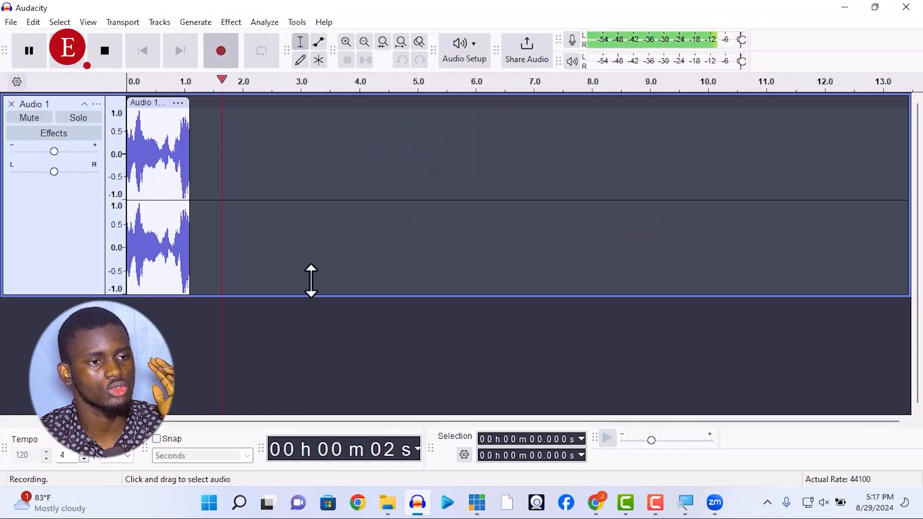